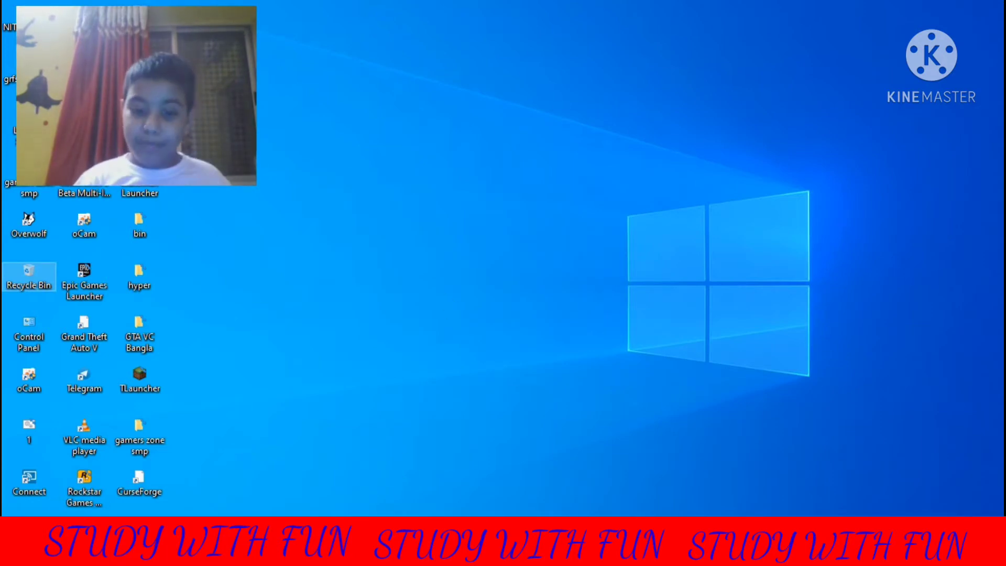
- Close the oCam window from its taskbar preview
mouse_move(573, 478)
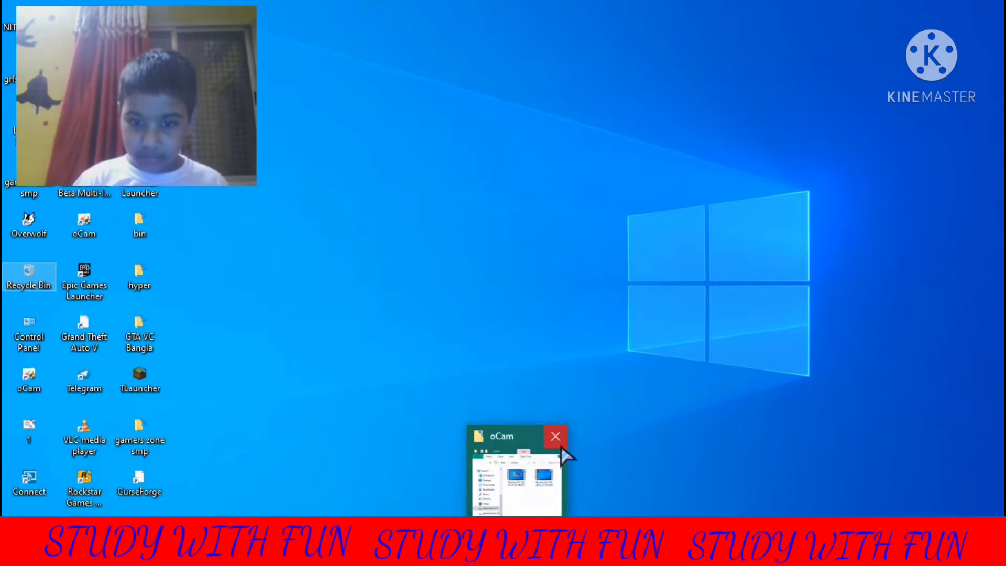
click(555, 436)
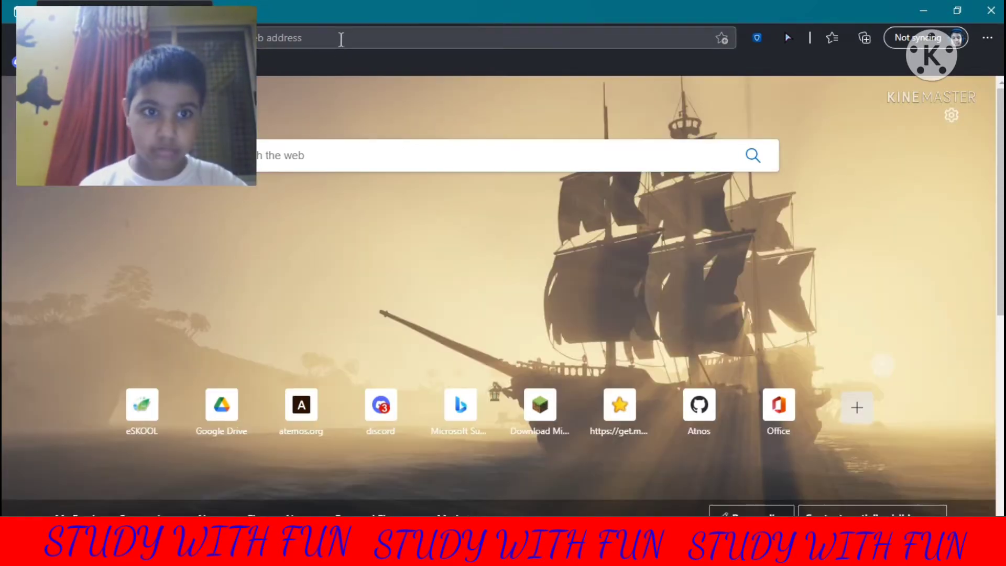
- Search Bing for 'download custom cursor for computer' and open the Custom Cursor for Windows result
click(341, 38)
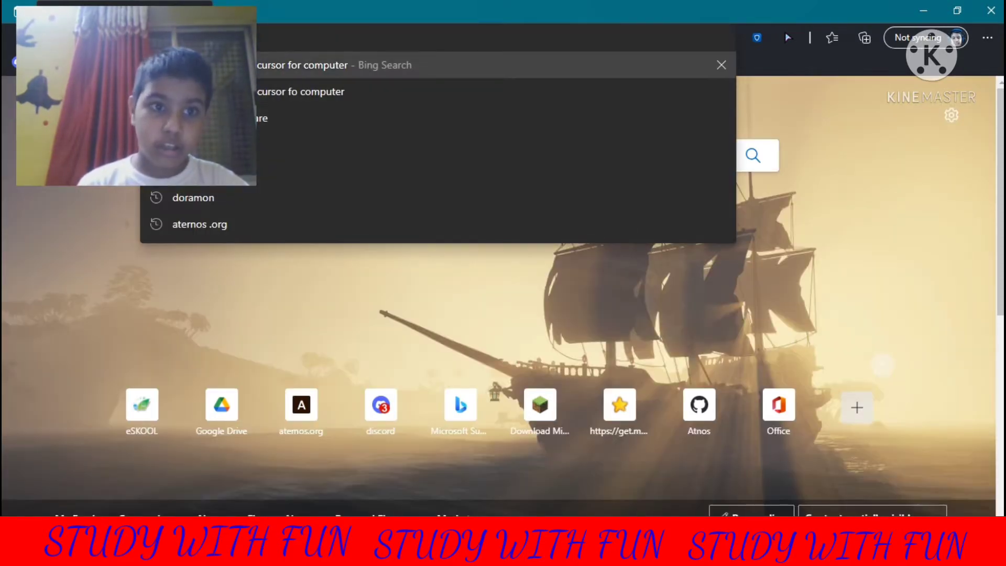
click(345, 77)
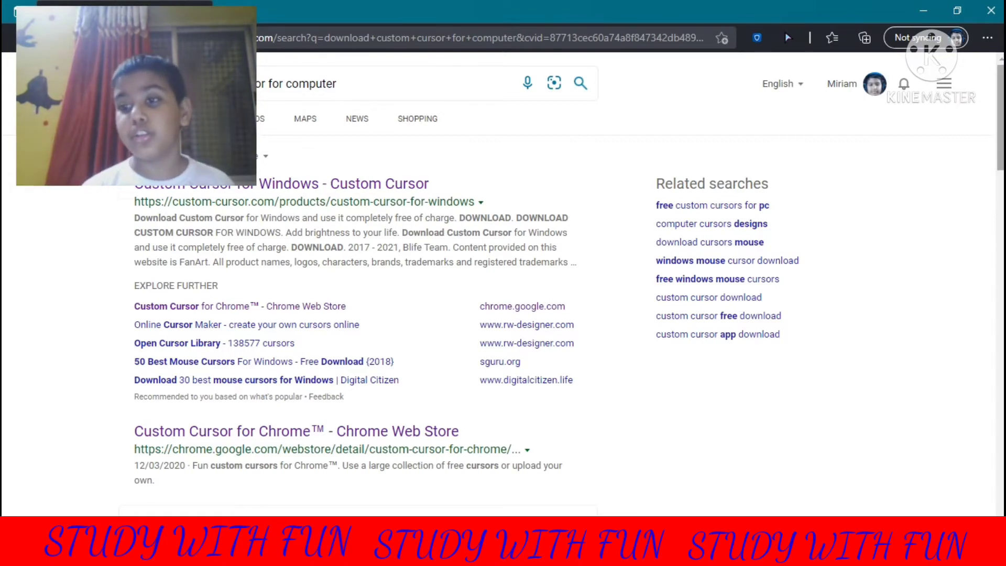
scroll(998, 99, down, 15)
scroll(998, 100, up, 11)
scroll(569, 288, up, 4)
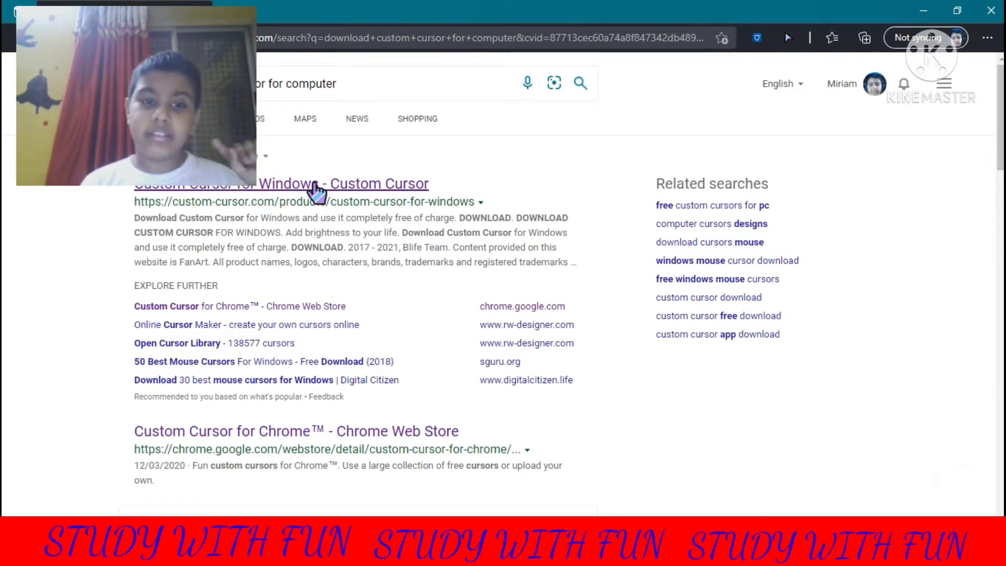
click(314, 183)
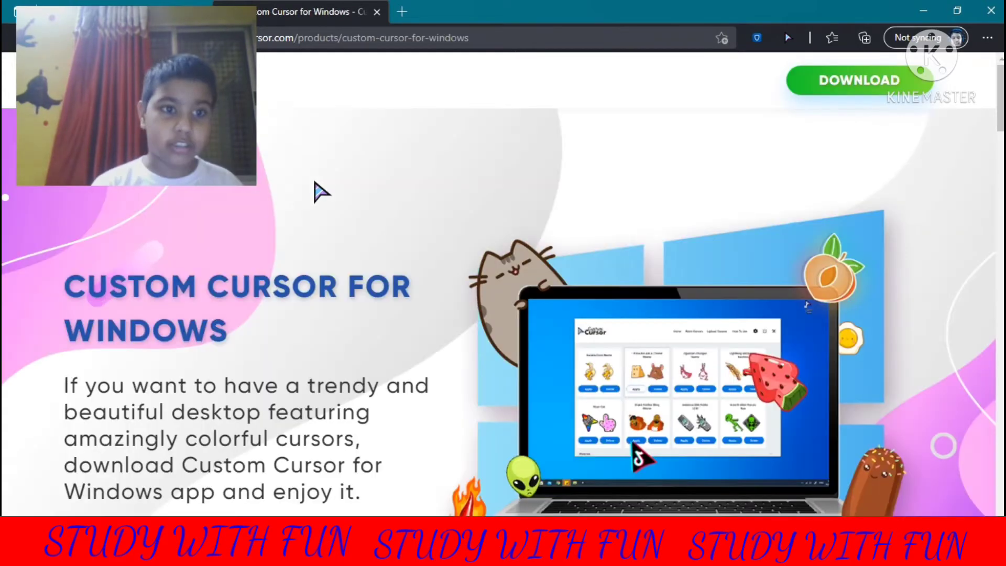
drag(1000, 97, 958, 384)
scroll(958, 384, down, 5)
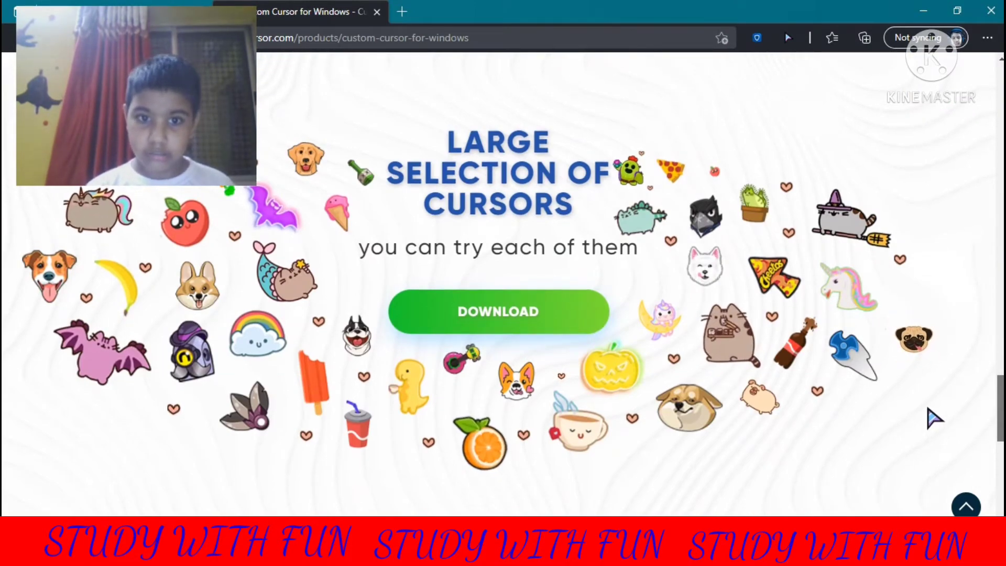
scroll(932, 415, up, 8)
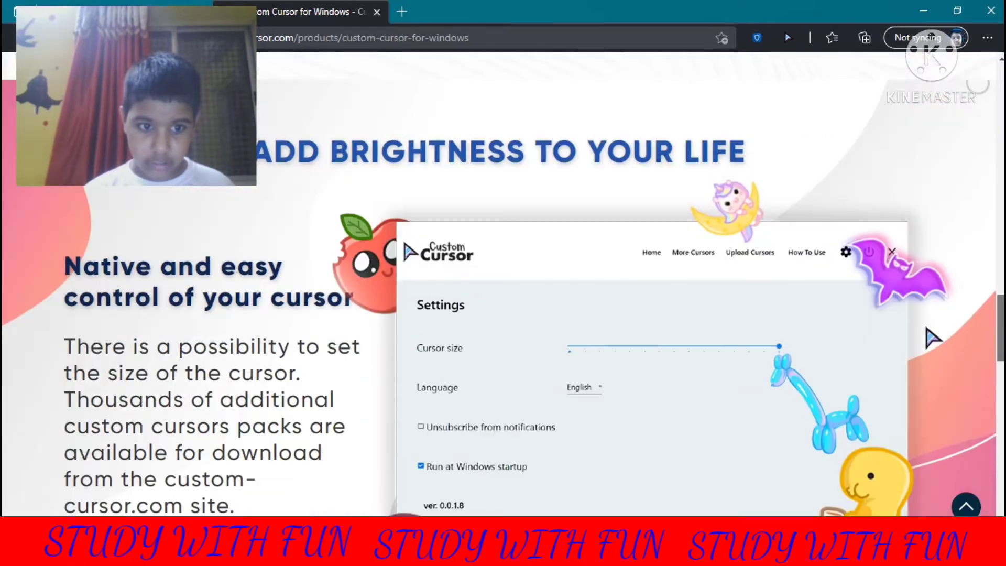
scroll(930, 332, down, 1)
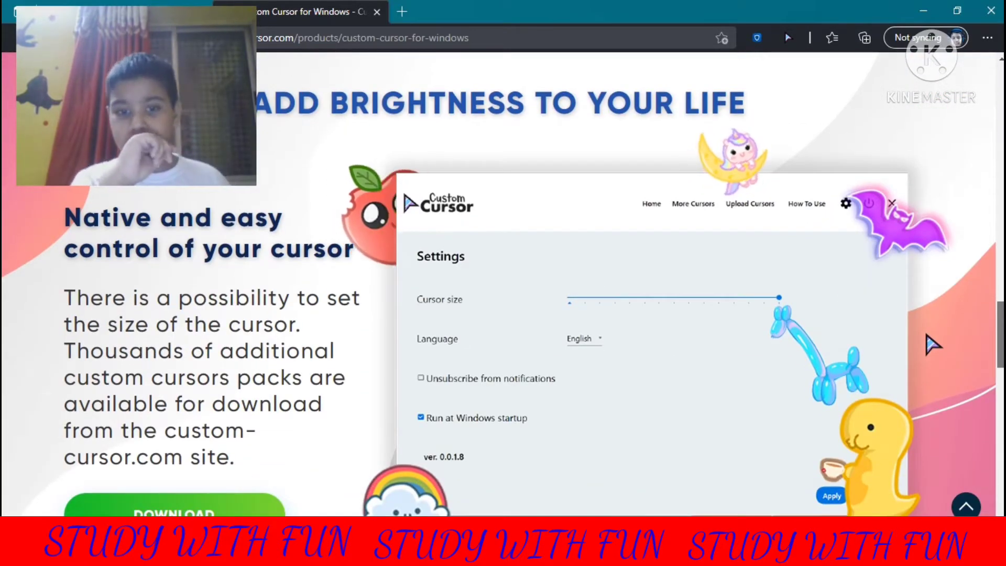
scroll(928, 338, up, 8)
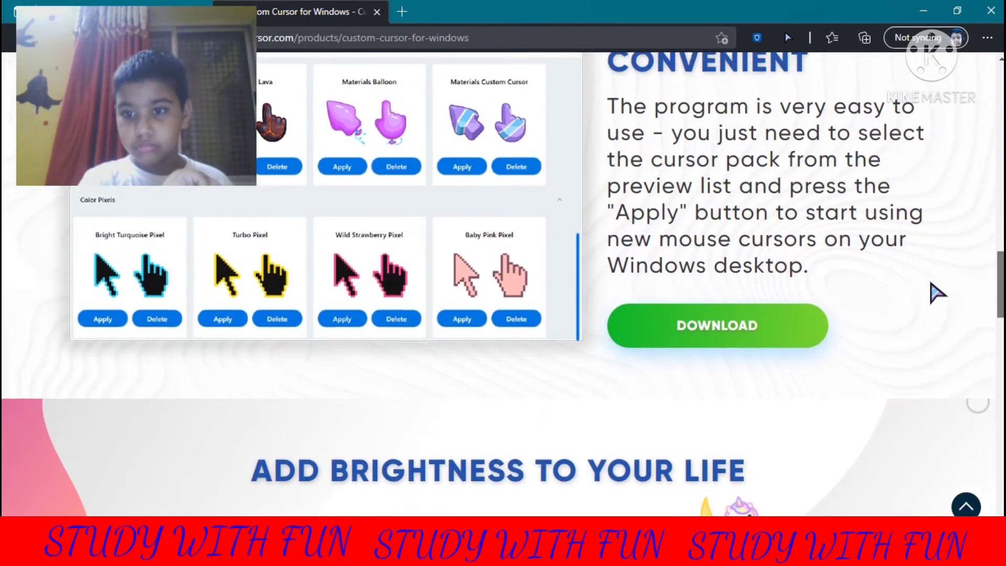
scroll(932, 251, up, 10)
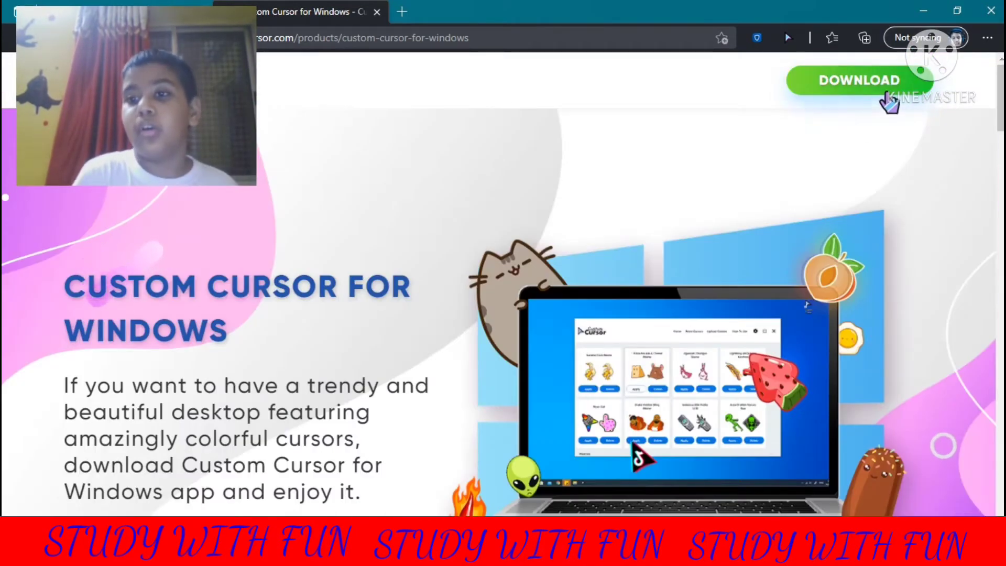
- Download the CustomCursor (1).exe installer and run it from the Downloads panel
click(903, 86)
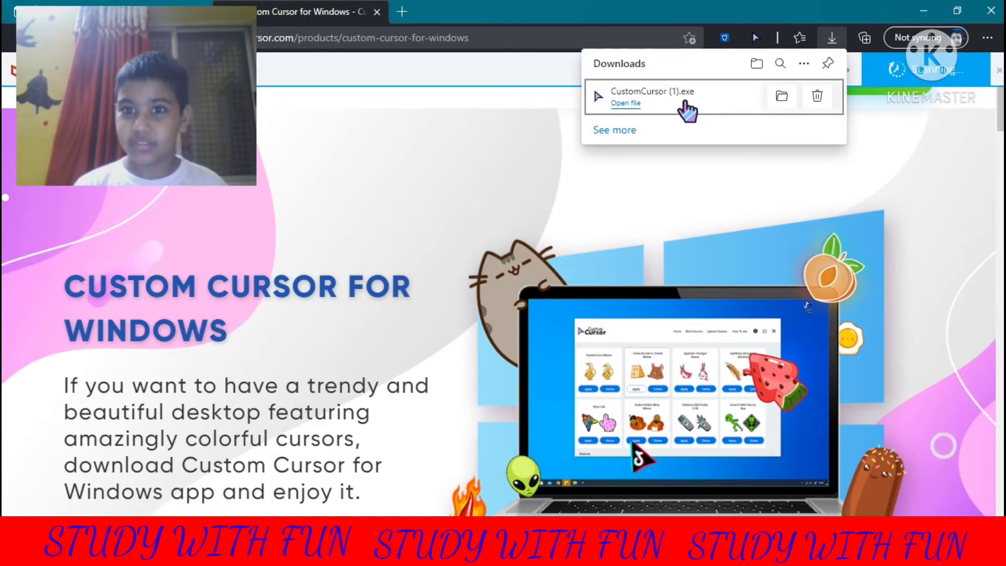
click(684, 102)
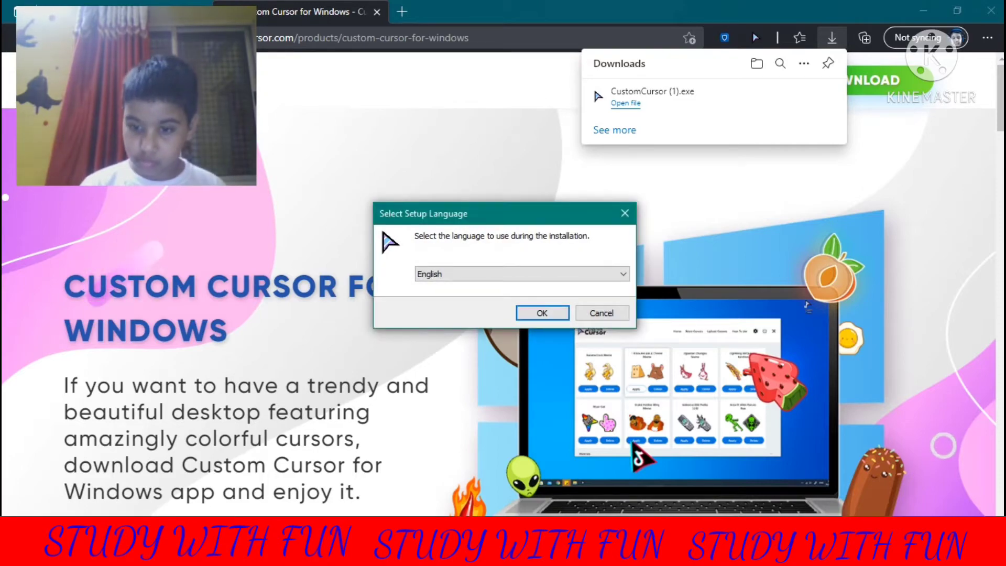
- Accept English as the setup language and dismiss the duplicate language prompt
mouse_move(723, 555)
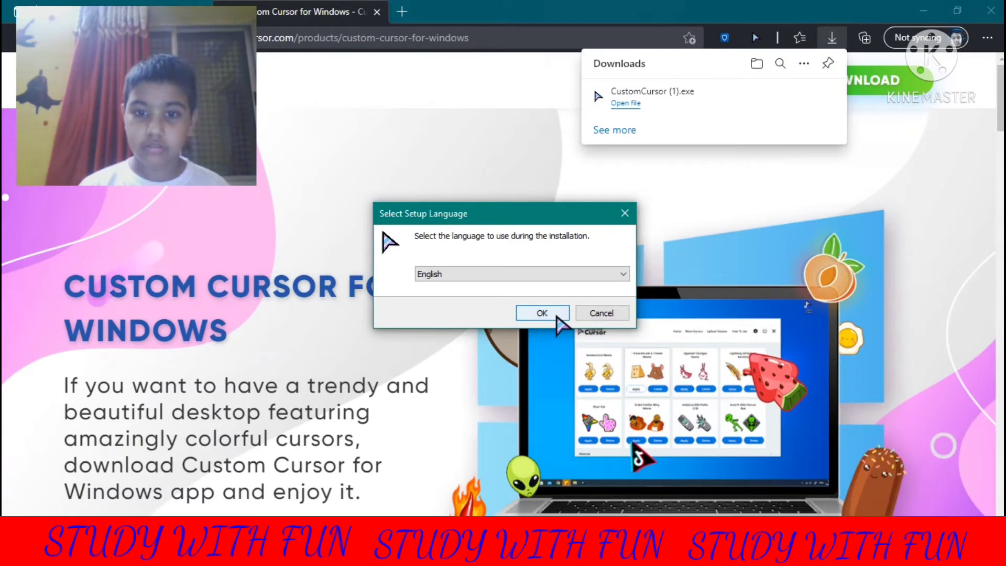
click(557, 316)
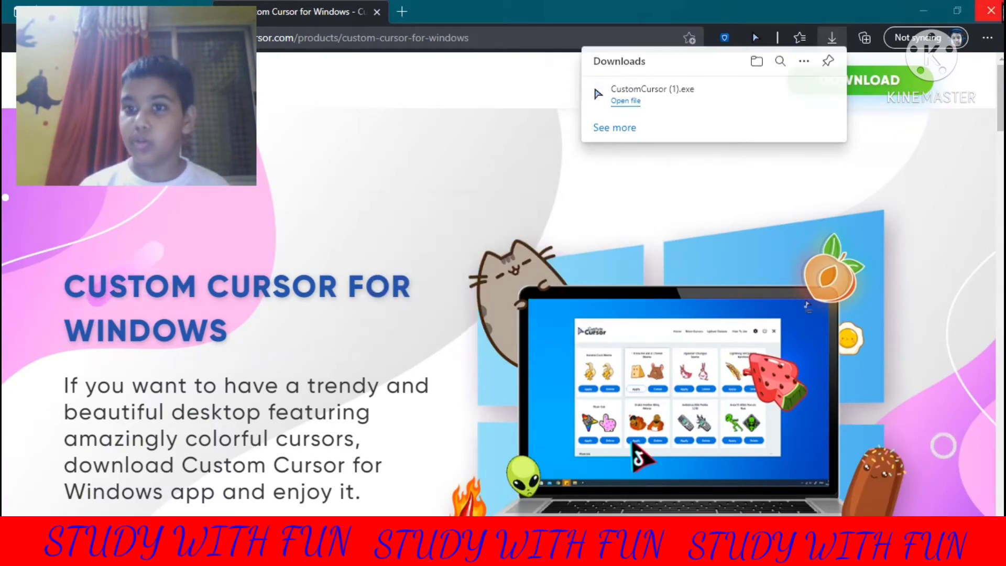
click(592, 83)
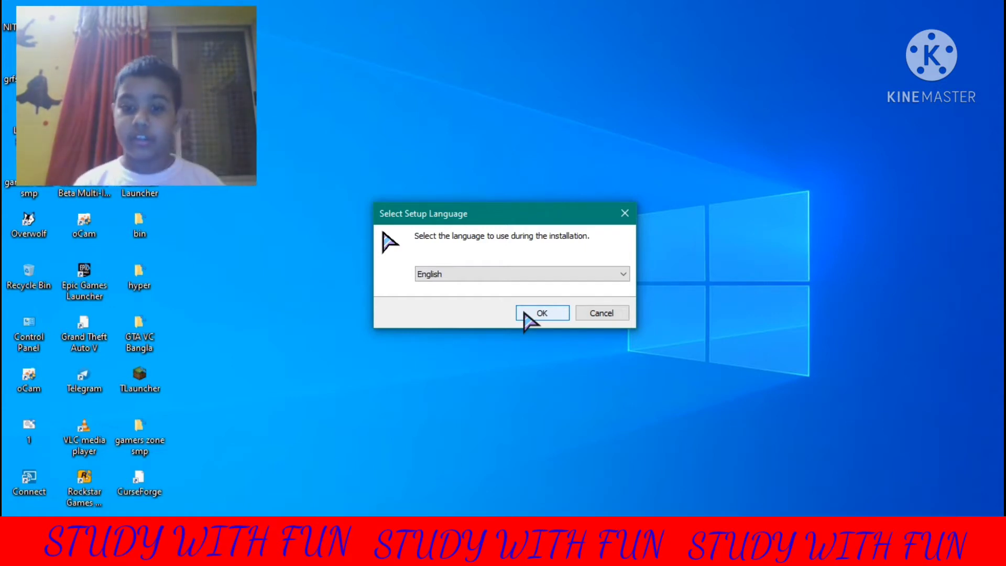
click(525, 313)
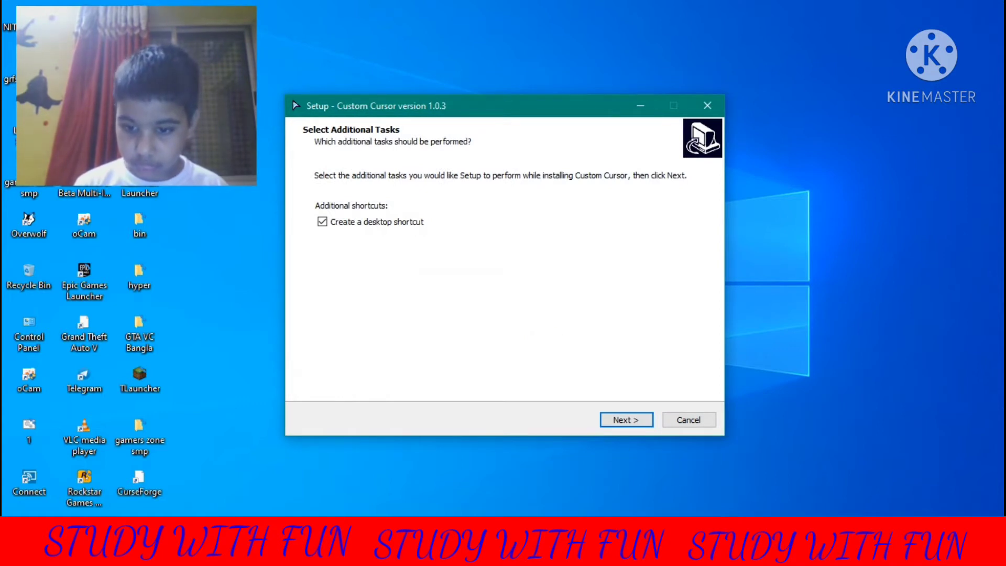
click(692, 487)
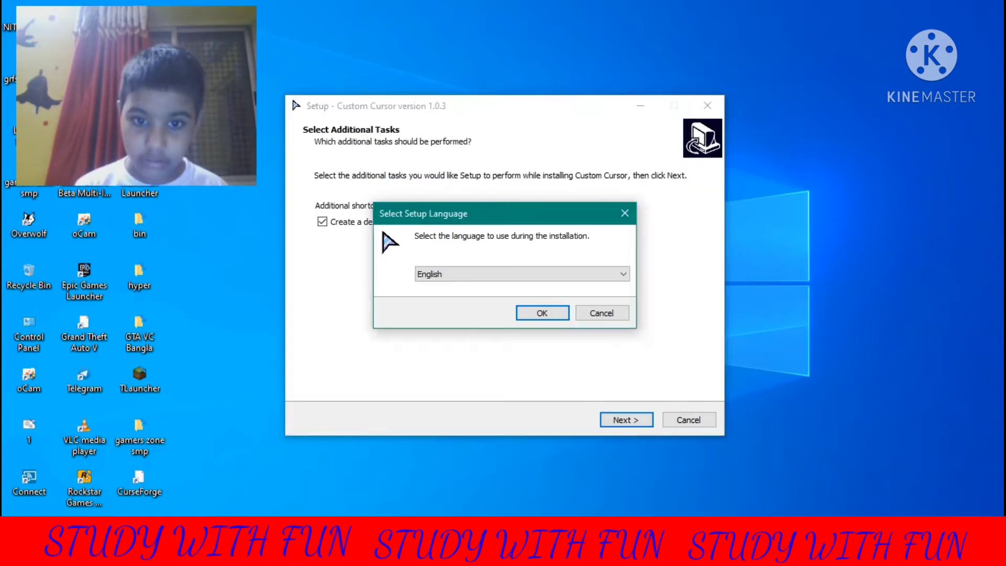
click(592, 311)
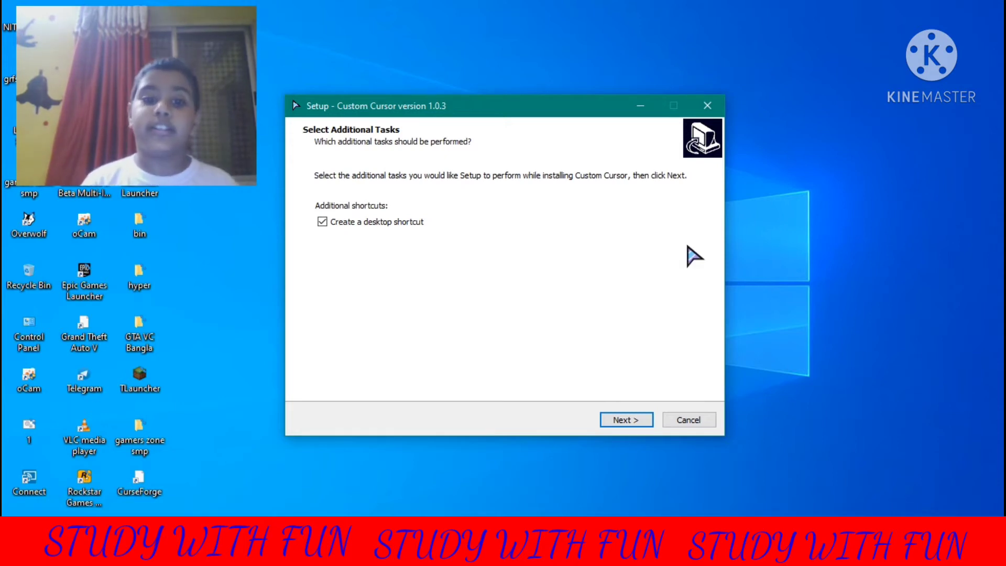
- Install Custom Cursor 1.0.3 with a desktop shortcut, auto-closing running apps, and finish the wizard
click(640, 421)
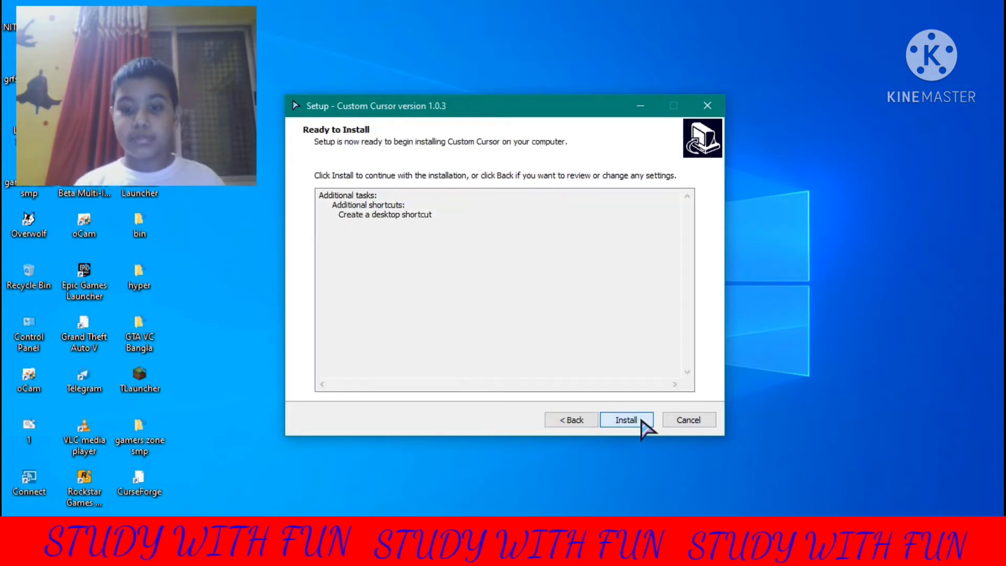
click(640, 421)
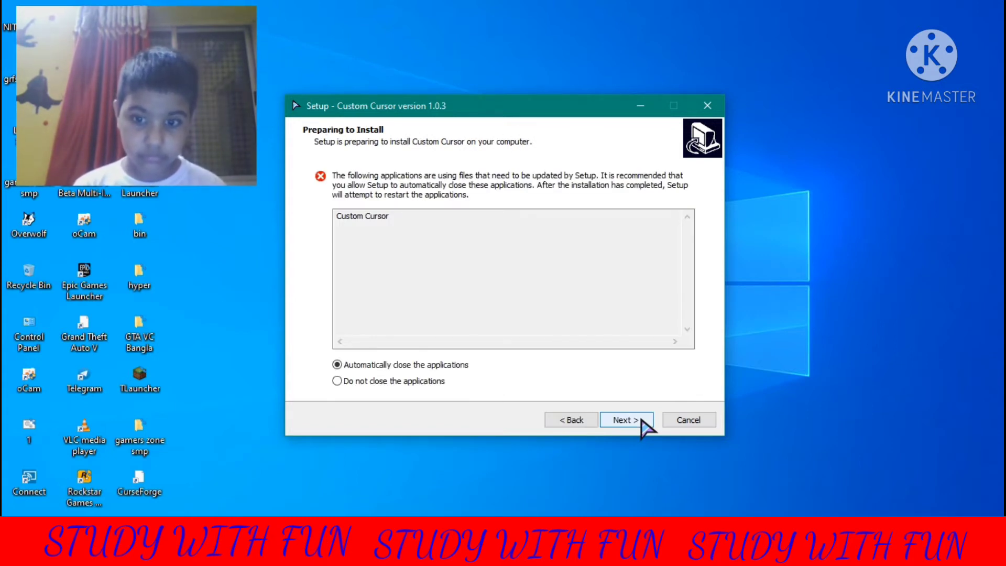
click(640, 420)
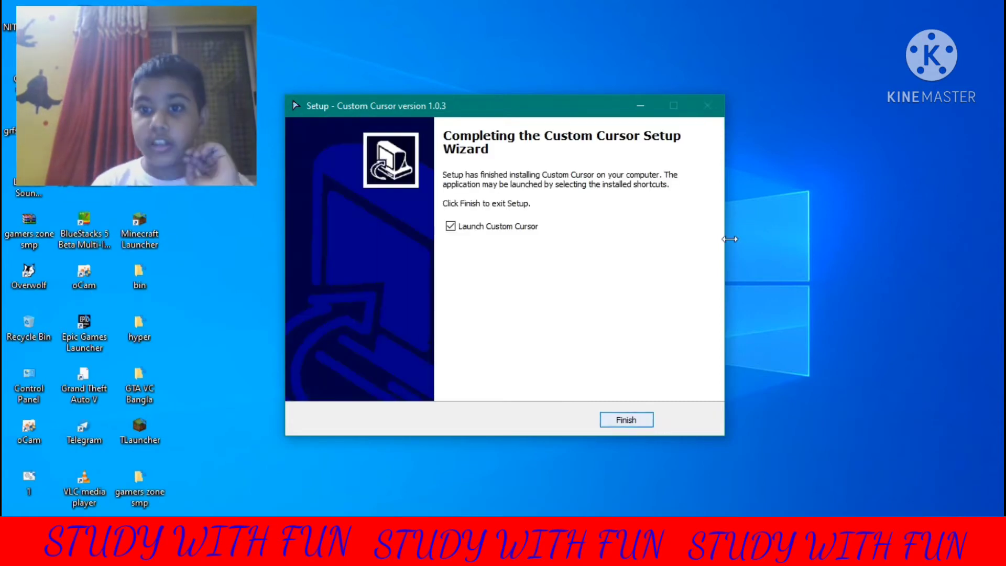
click(623, 423)
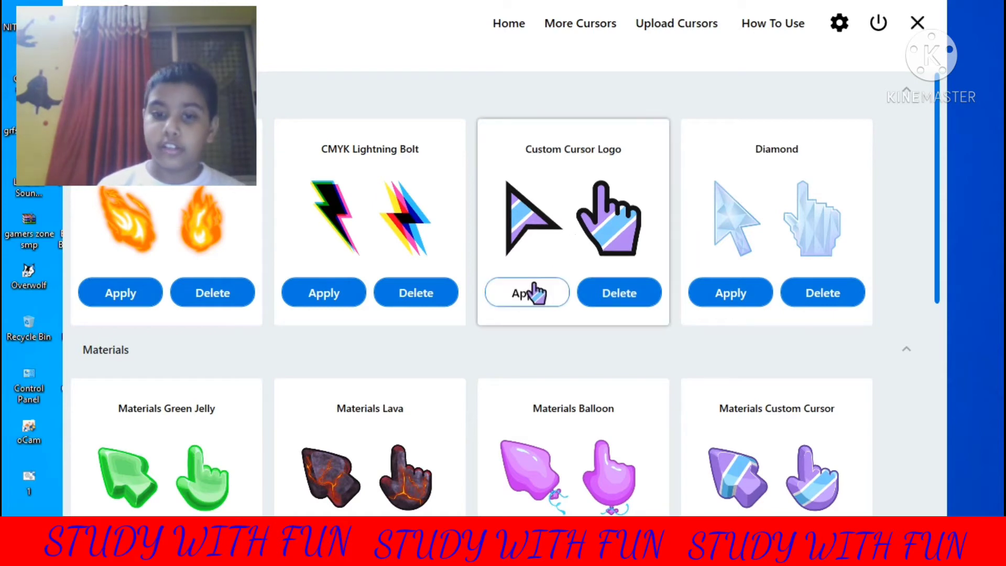
- Try the Diamond, Custom Cursor Logo and Materials Lava cursor packs in turn
click(731, 291)
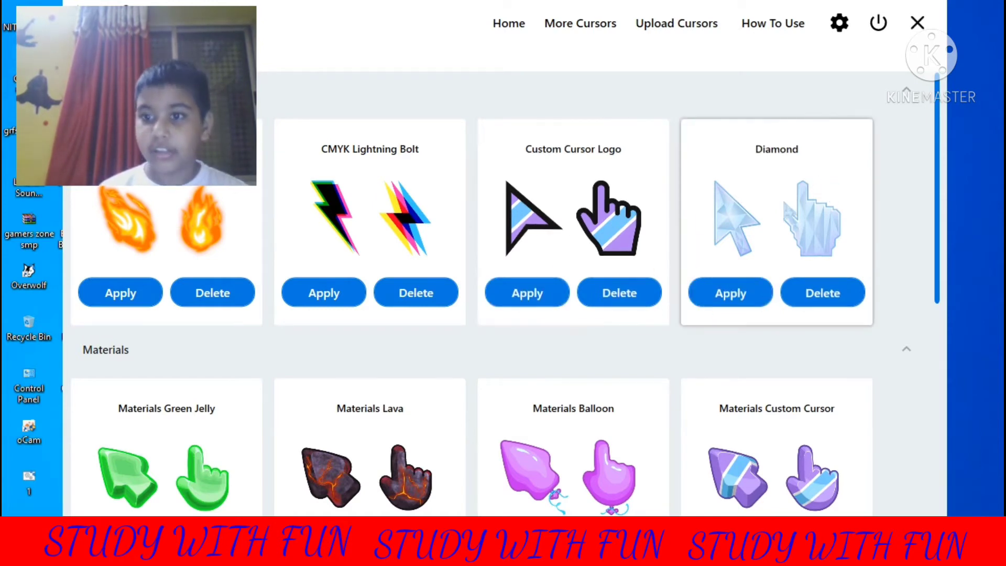
click(517, 294)
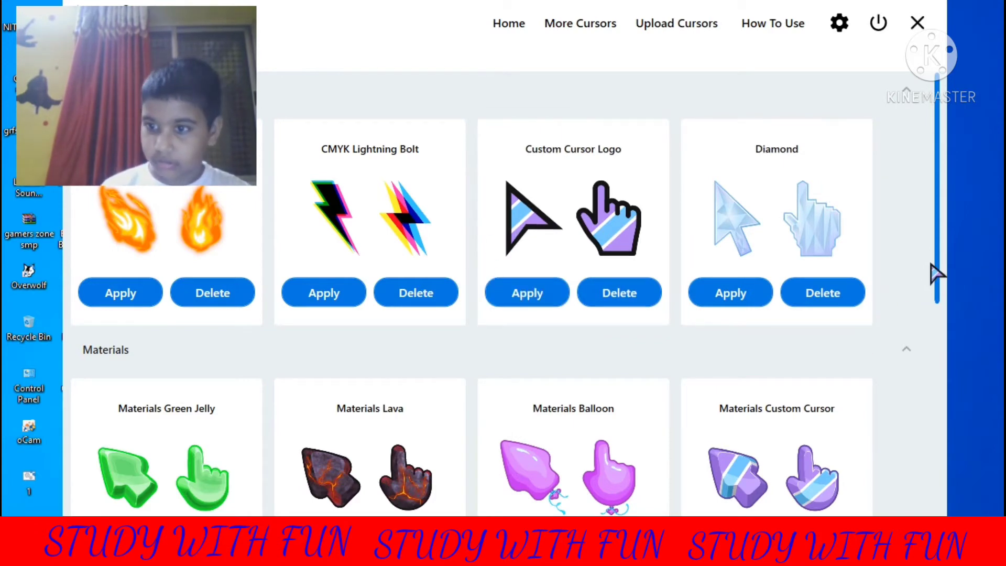
drag(940, 304, 936, 387)
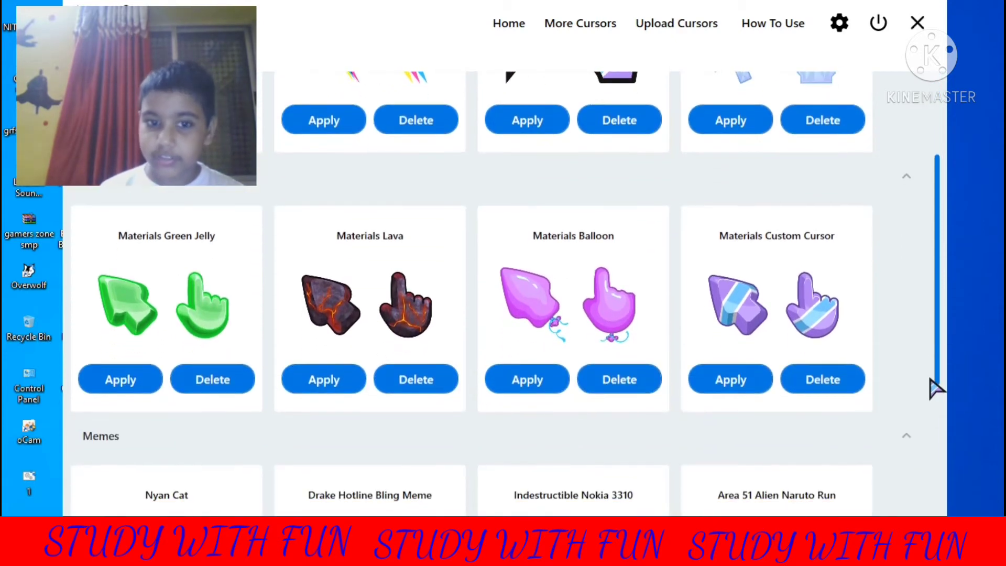
click(335, 380)
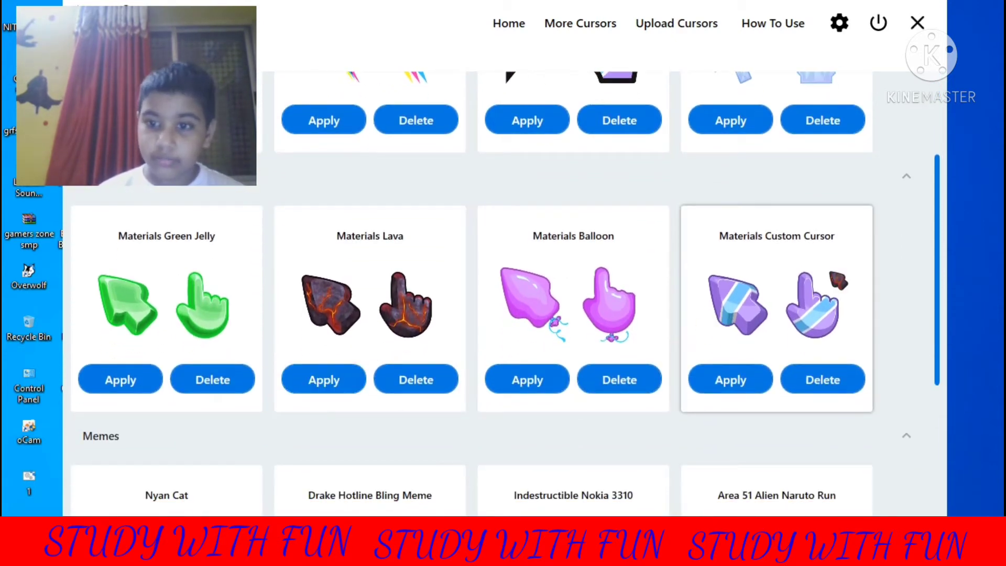
- Apply the Area 51 Alien Naruto Run cursor from the Memes collection
drag(943, 267, 940, 369)
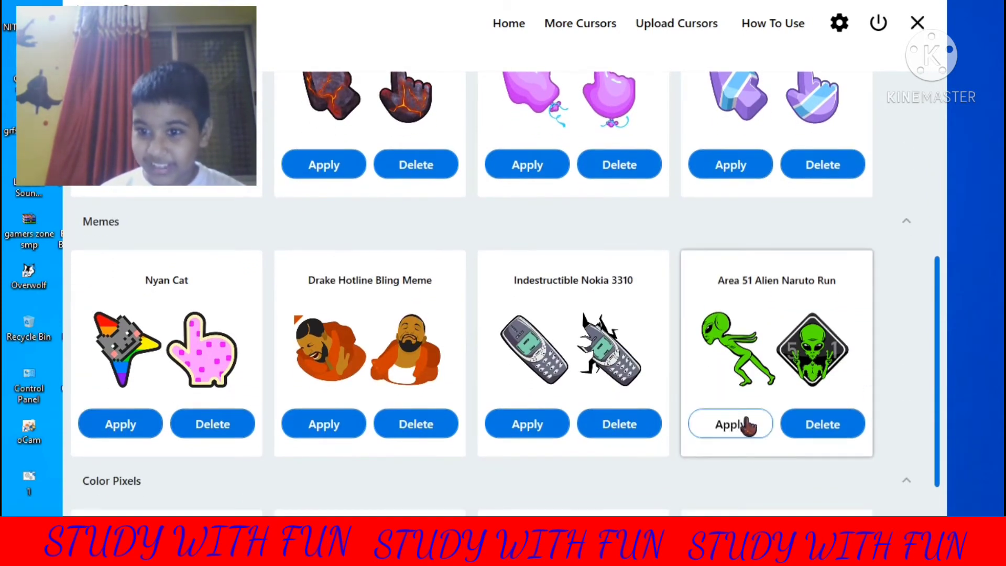
click(739, 425)
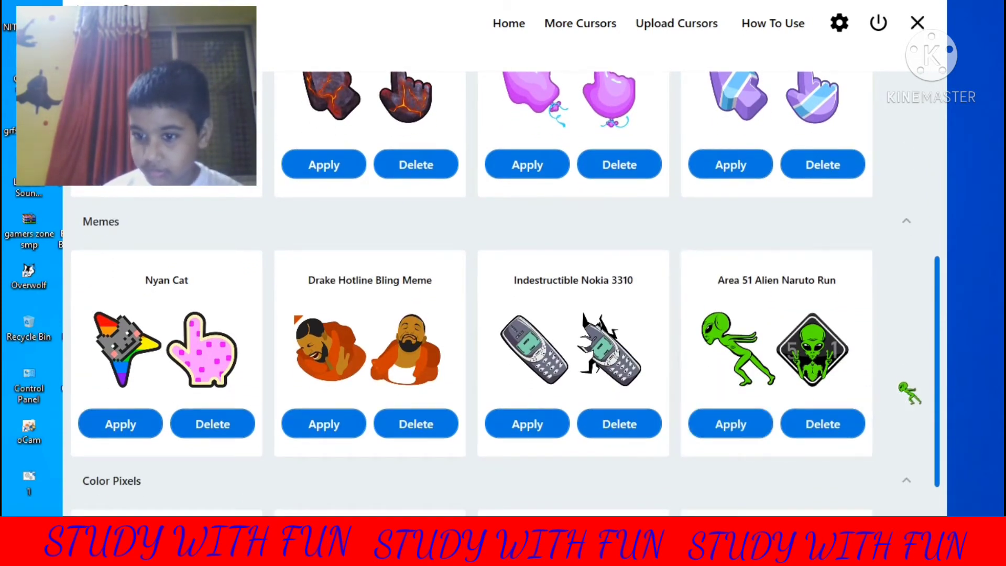
scroll(938, 380, down, 1)
scroll(849, 419, up, 1)
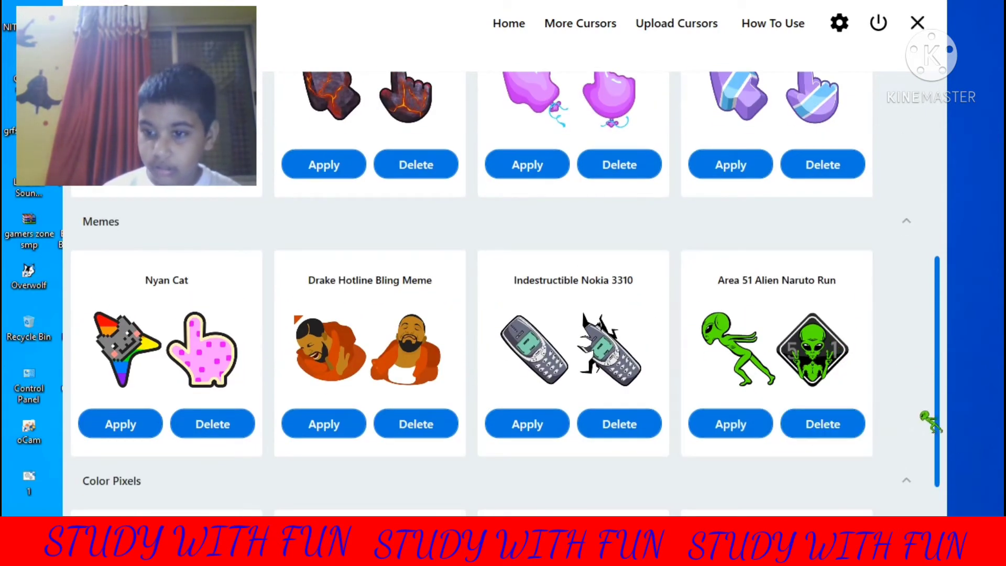
scroll(938, 443, down, 3)
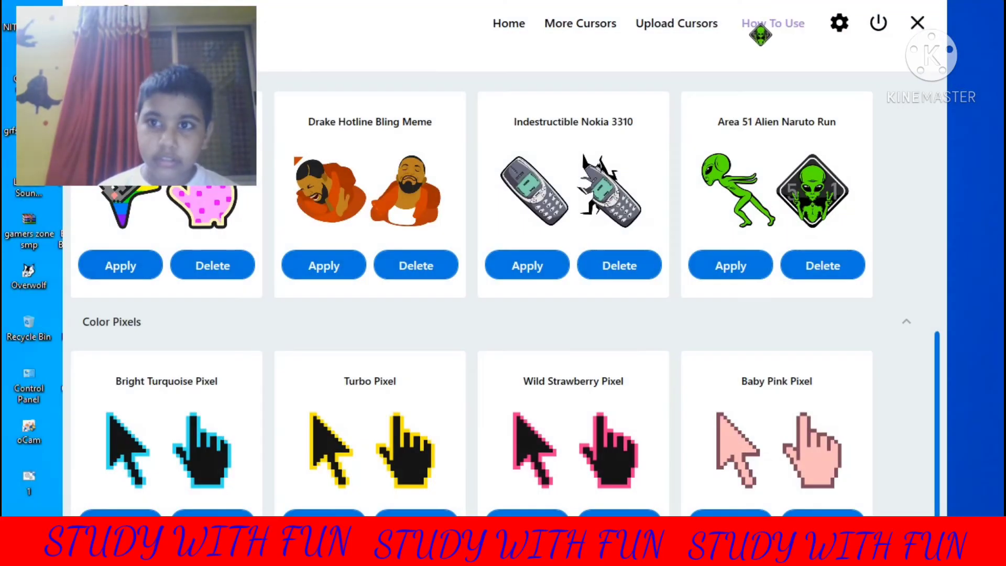
click(647, 28)
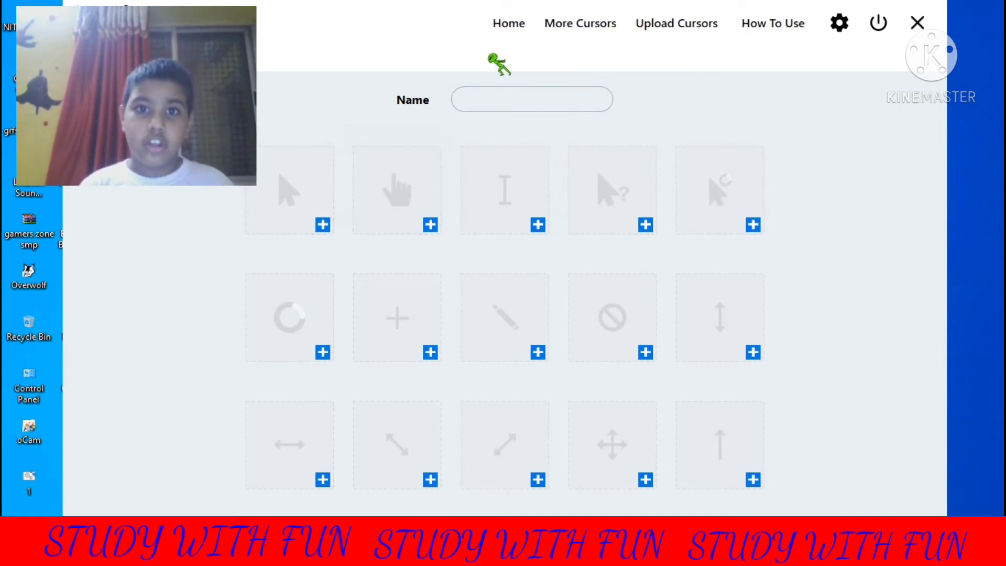
click(504, 24)
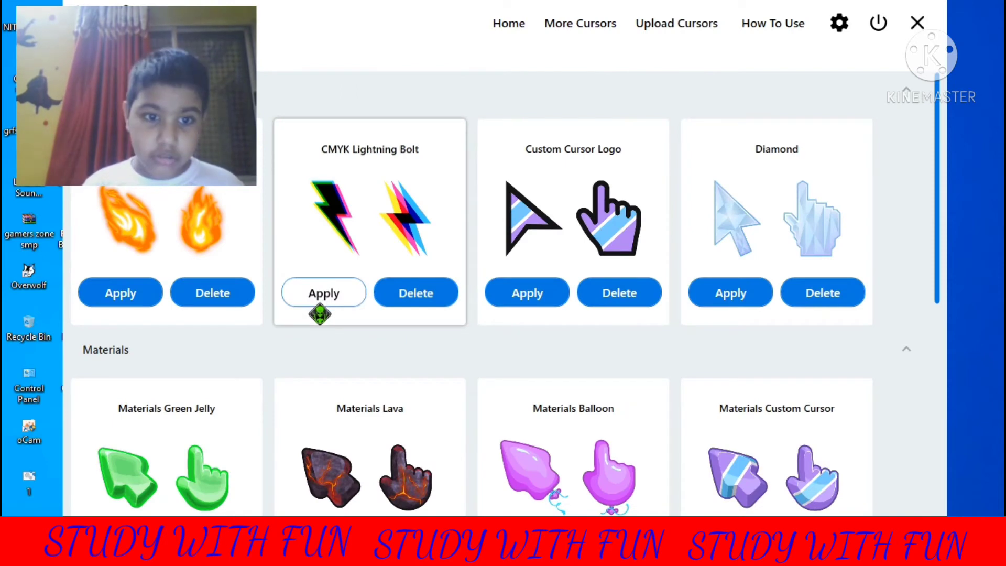
- Apply the fire pack, then Custom Cursor Logo, ending with Materials Lava as the cursor
click(147, 304)
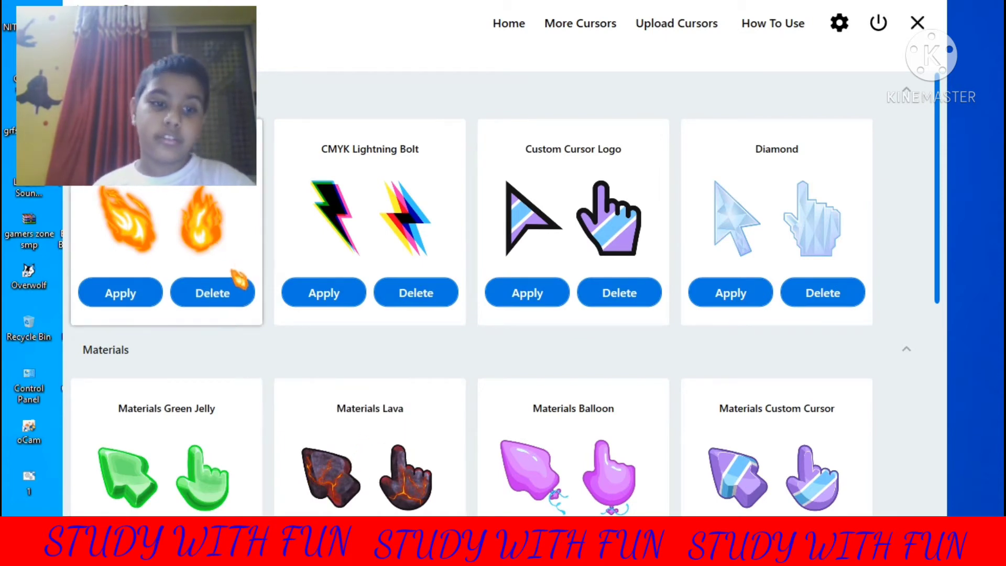
click(121, 295)
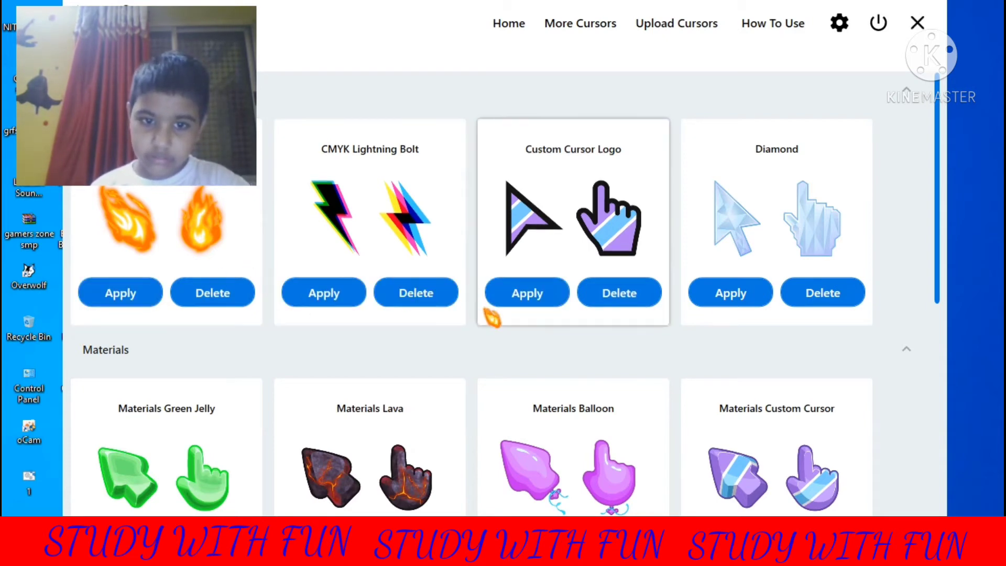
click(524, 297)
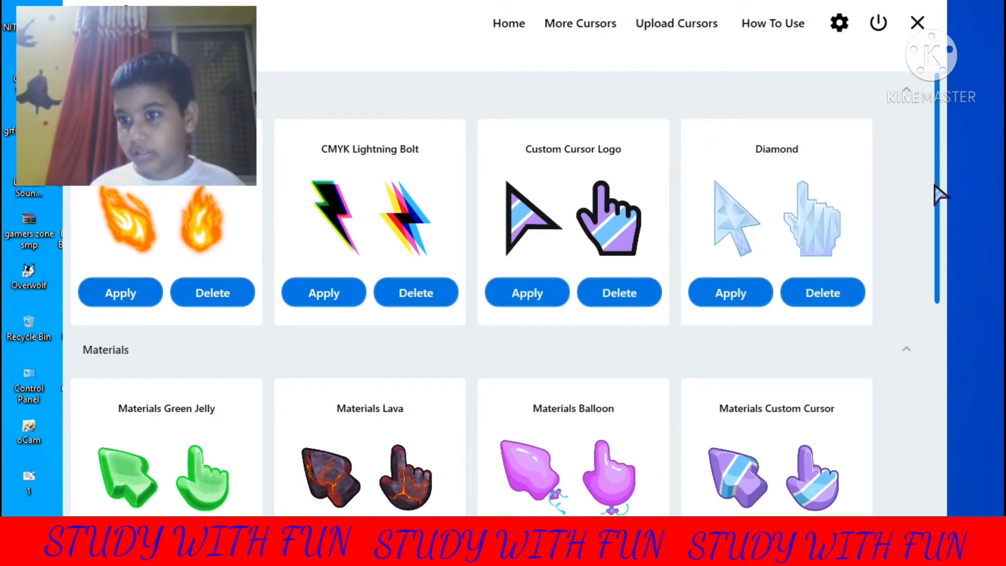
scroll(949, 241, down, 3)
click(299, 425)
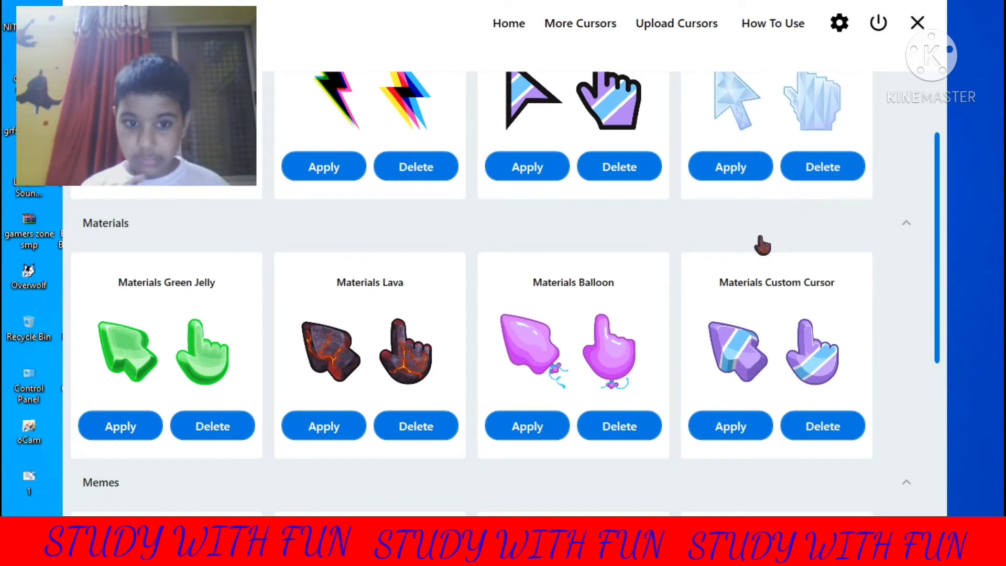
- Reset to the default Windows cursor, reapply Materials Lava, and close the Custom Cursor window
click(880, 25)
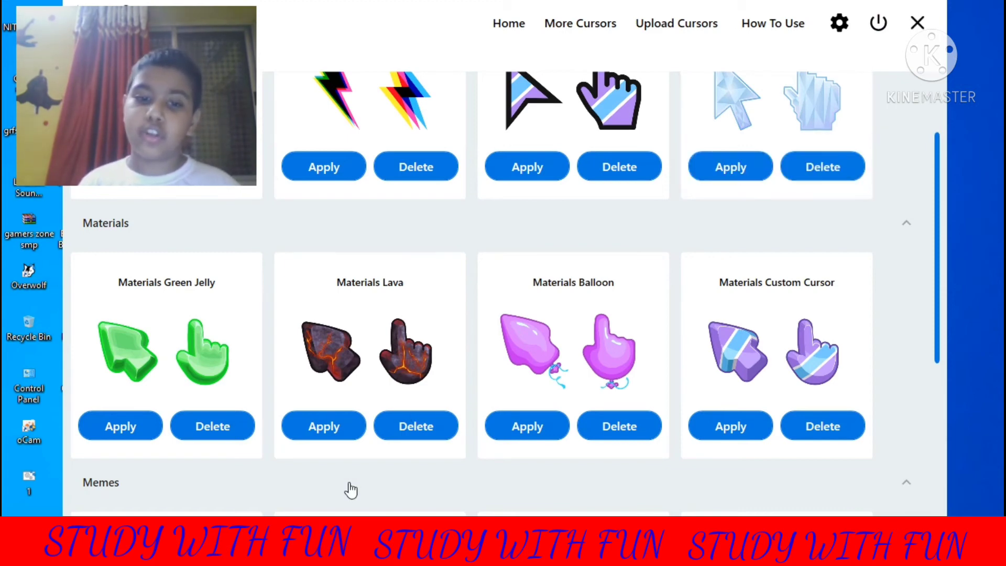
click(321, 434)
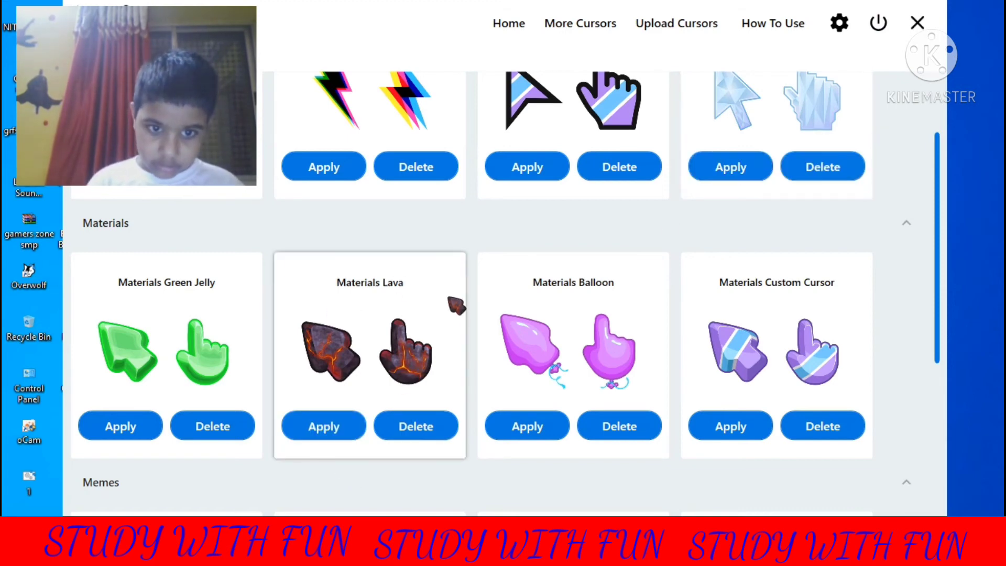
click(917, 25)
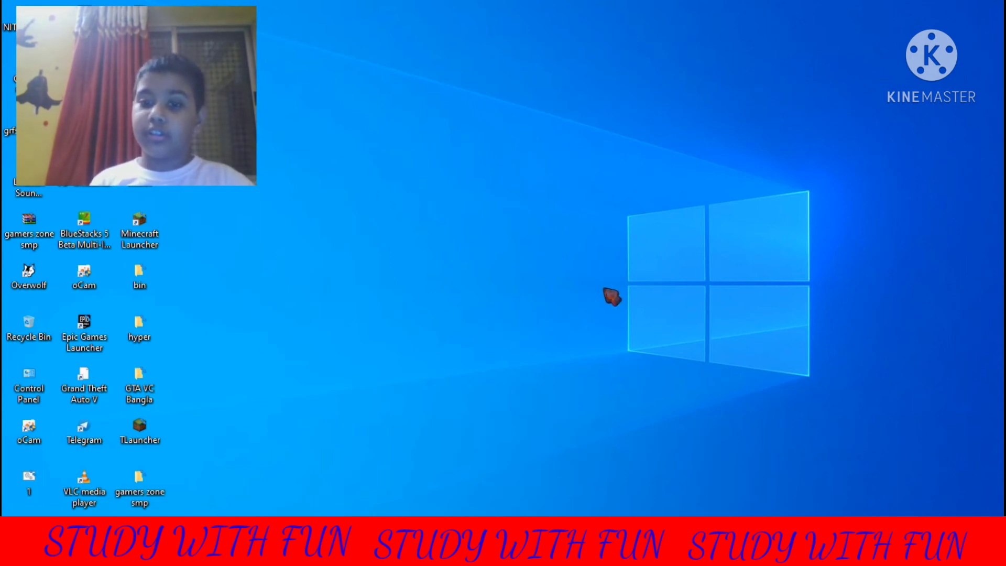